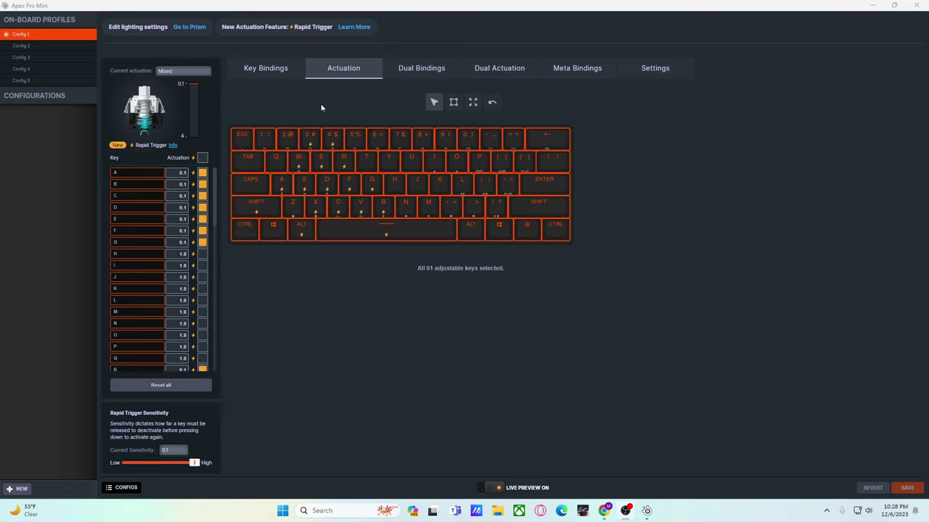
# Glance at the key bindings view, return to actuation settings, then bring Chrome forward.
pyautogui.click(259, 75)
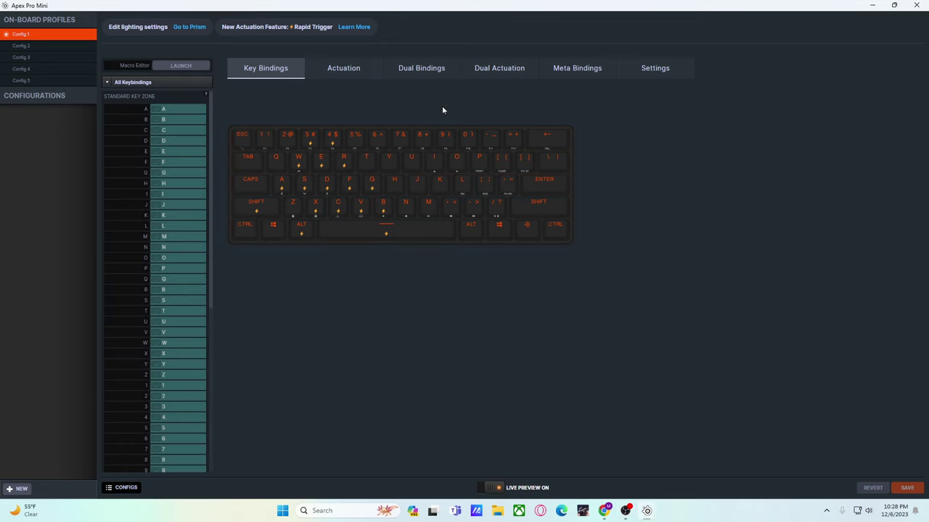
pyautogui.click(350, 68)
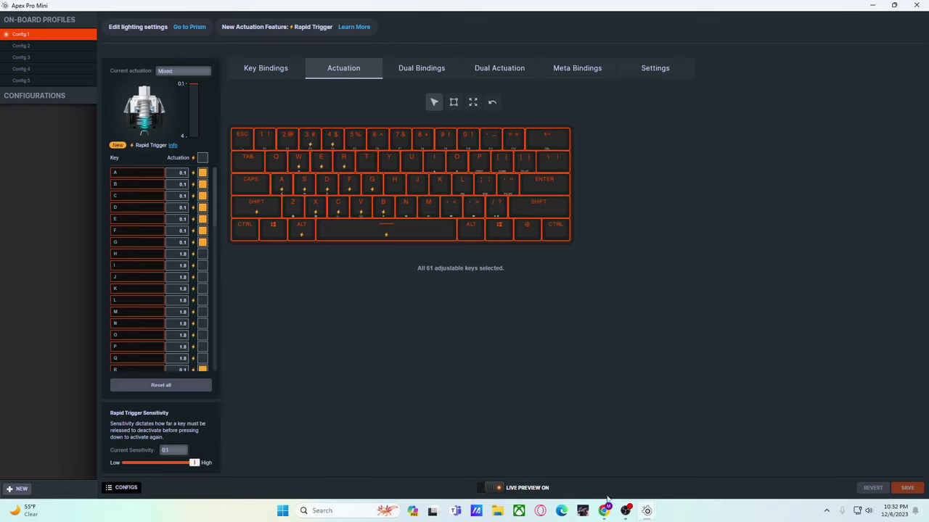
pyautogui.moveTo(606, 509)
pyautogui.click(606, 512)
# Replace the browser address with gmail and load the Gmail page.
pyautogui.click(399, 29)
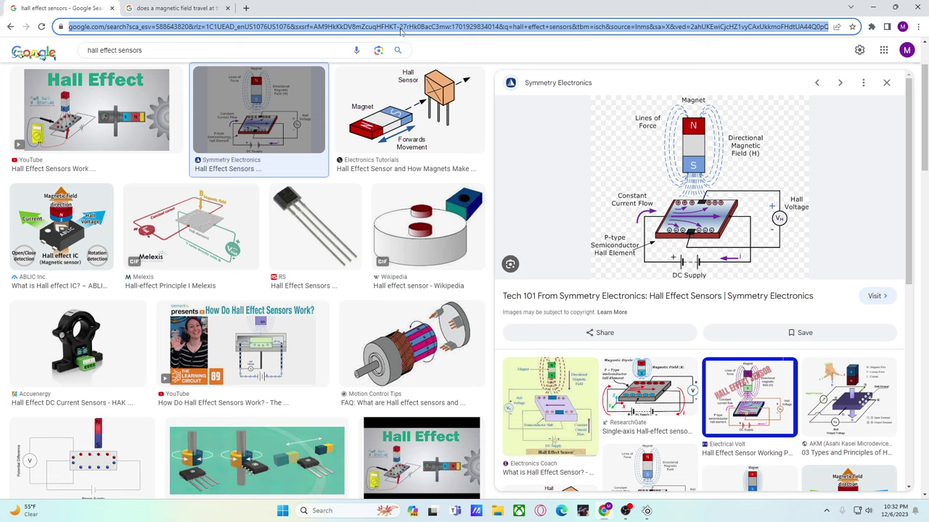
pyautogui.write('mason')
pyautogui.press('BackSpace')
pyautogui.press('BackSpace')
pyautogui.press('BackSpace')
pyautogui.press('BackSpace')
pyautogui.press('BackSpace')
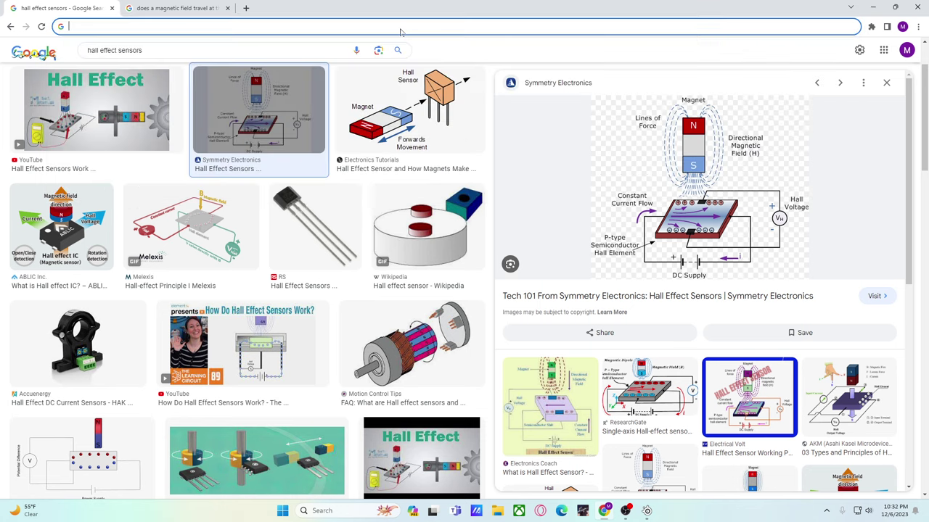
pyautogui.write('gmail/about/')
pyautogui.press('Return')
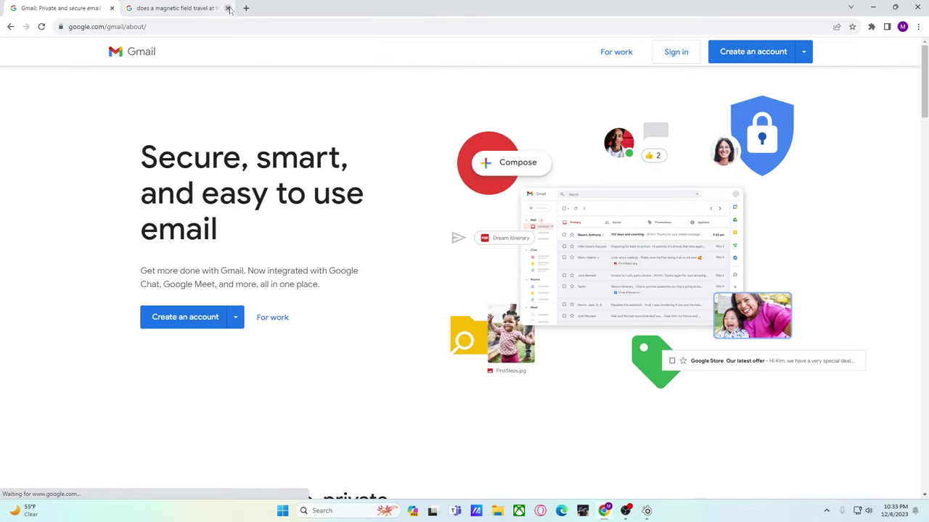
# Sign in to Gmail and open the SteelSeries thread about random characters at 0.1mm.
pyautogui.click(674, 52)
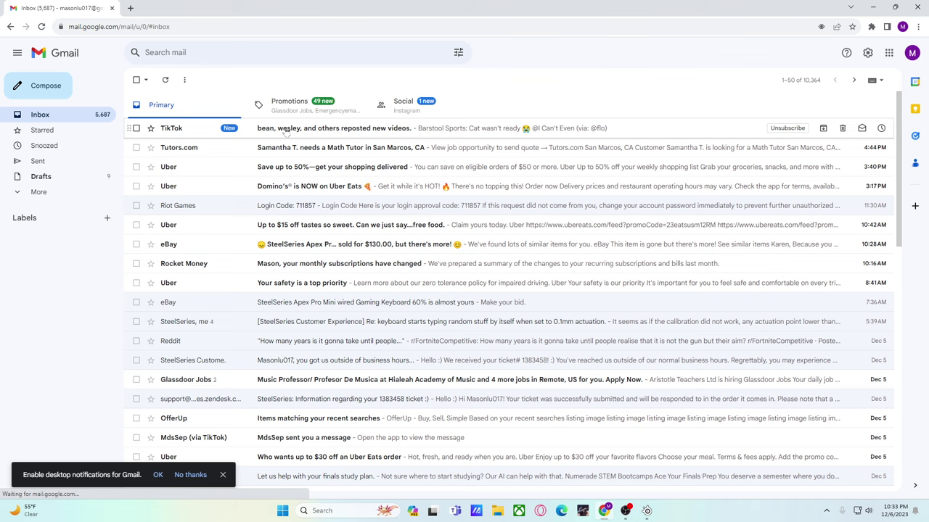
pyautogui.scroll(-1, 229, 159)
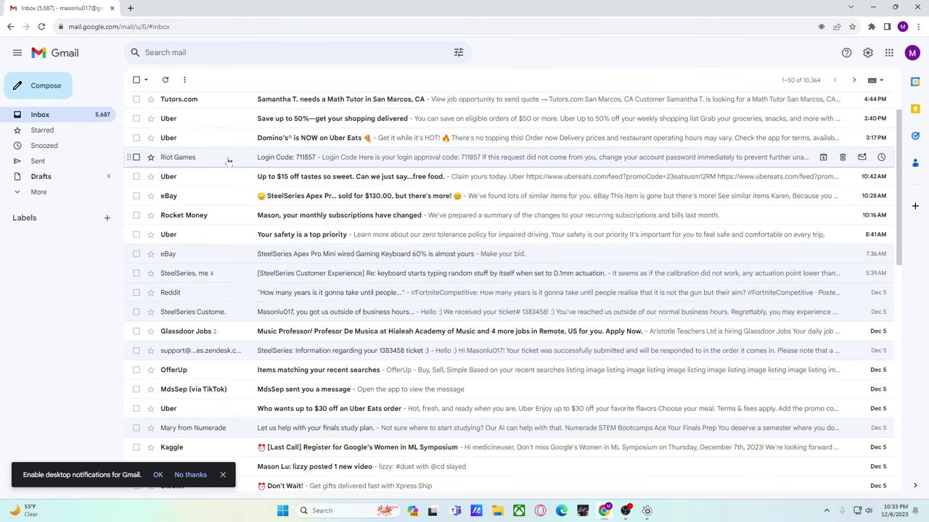
pyautogui.click(291, 273)
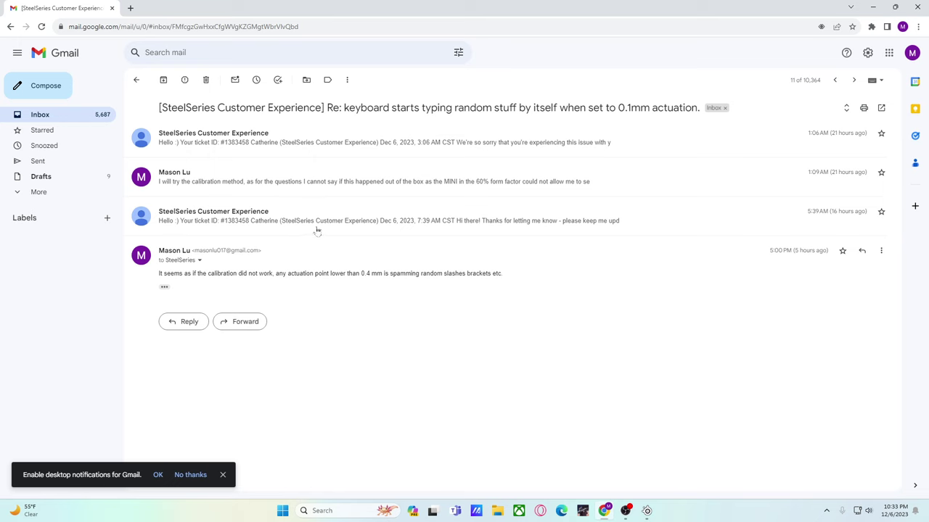
pyautogui.click(265, 228)
pyautogui.scroll(-1, 656, 315)
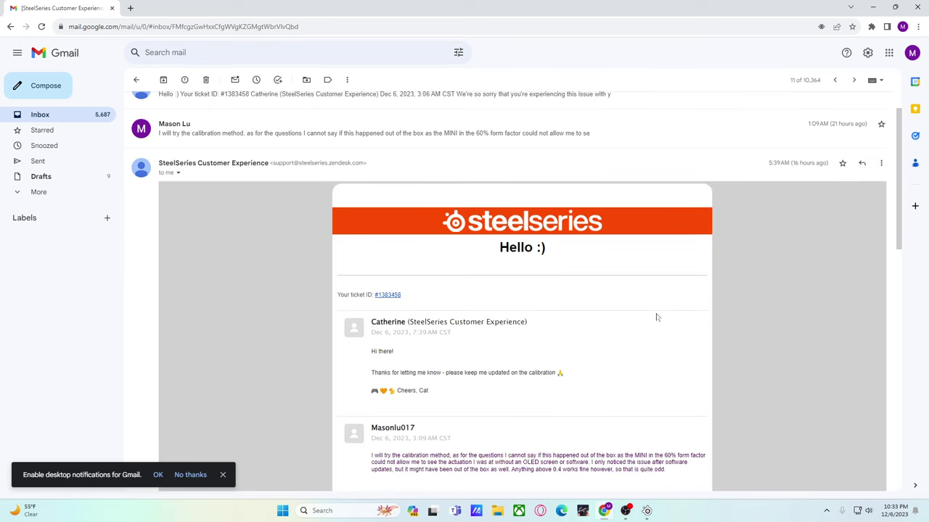
pyautogui.scroll(-2, 655, 311)
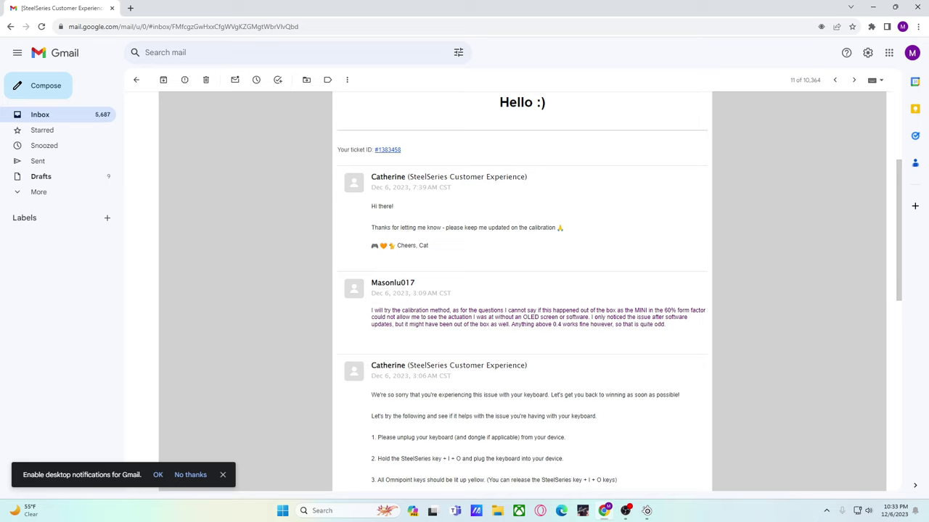
pyautogui.moveTo(370, 178); pyautogui.dragTo(407, 178)
pyautogui.tripleClick(530, 180)
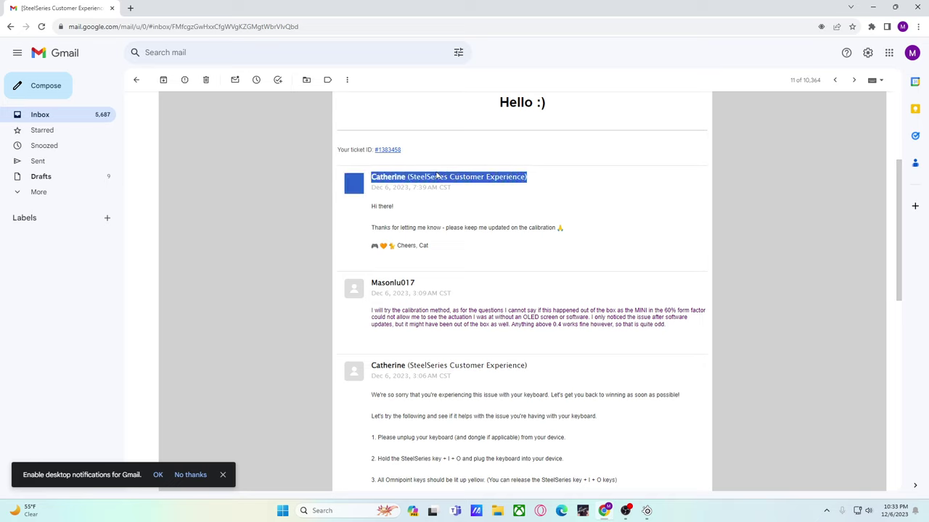
pyautogui.click(588, 202)
pyautogui.scroll(-1, 607, 267)
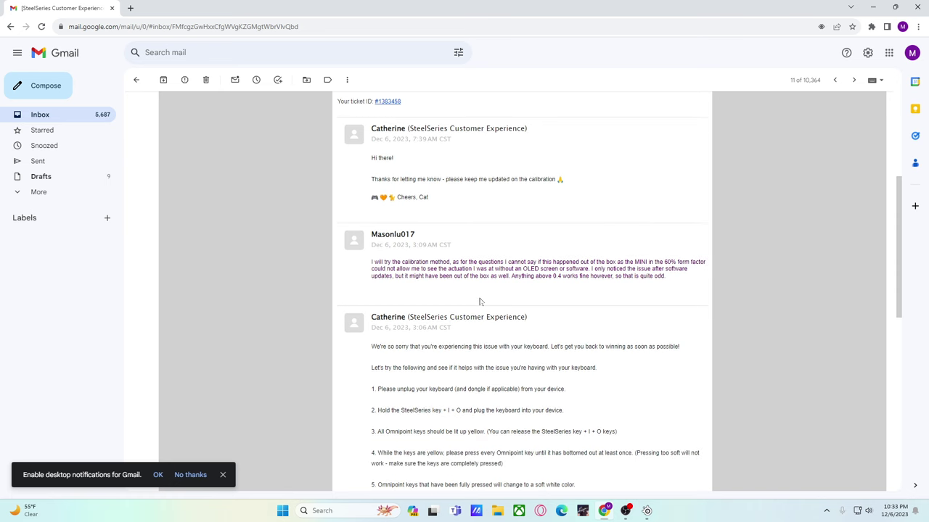
pyautogui.moveTo(368, 264); pyautogui.dragTo(398, 262)
pyautogui.click(365, 271)
pyautogui.scroll(-3, 454, 338)
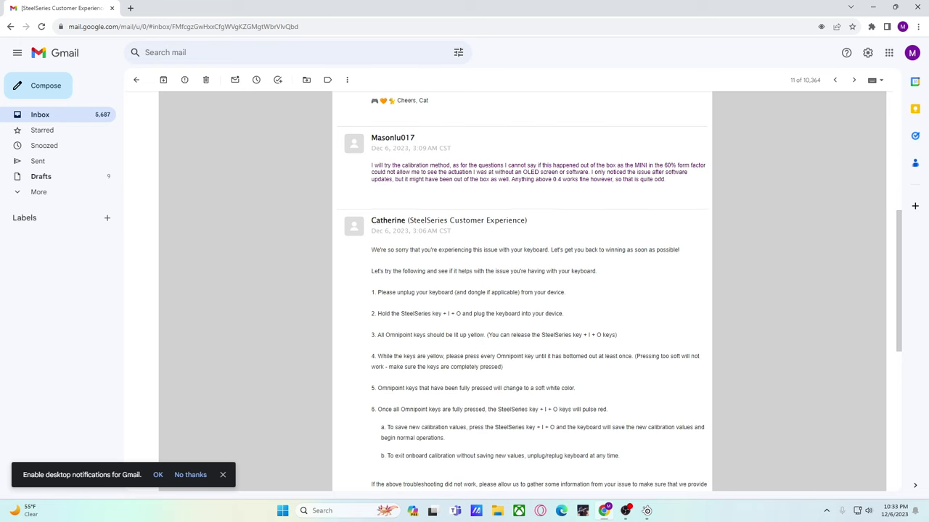
pyautogui.tripleClick(369, 254)
pyautogui.doubleClick(378, 271)
pyautogui.click(383, 293)
pyautogui.moveTo(376, 292)
pyautogui.mouseDown()
pyautogui.moveTo(365, 312)
pyautogui.moveTo(389, 300)
pyautogui.moveTo(381, 292)
pyautogui.mouseUp()
pyautogui.click(421, 249)
pyautogui.moveTo(646, 511)
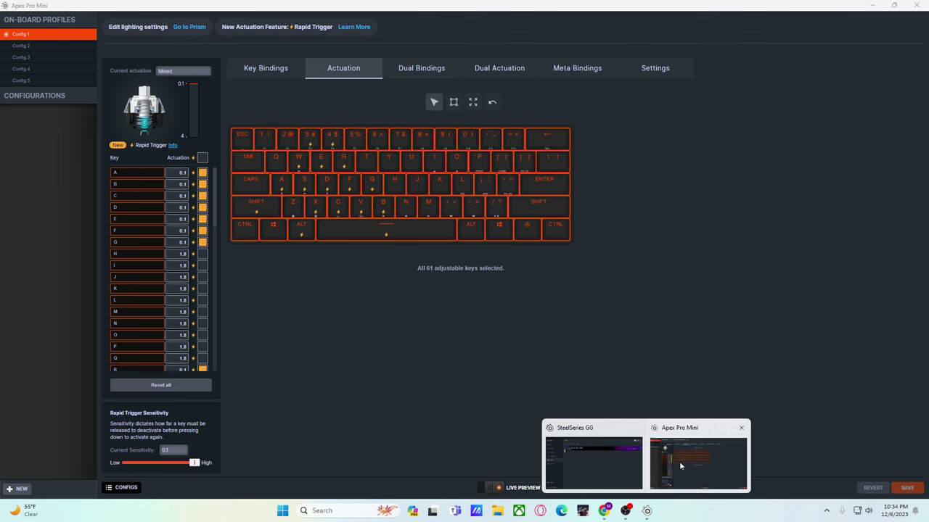
pyautogui.click(679, 462)
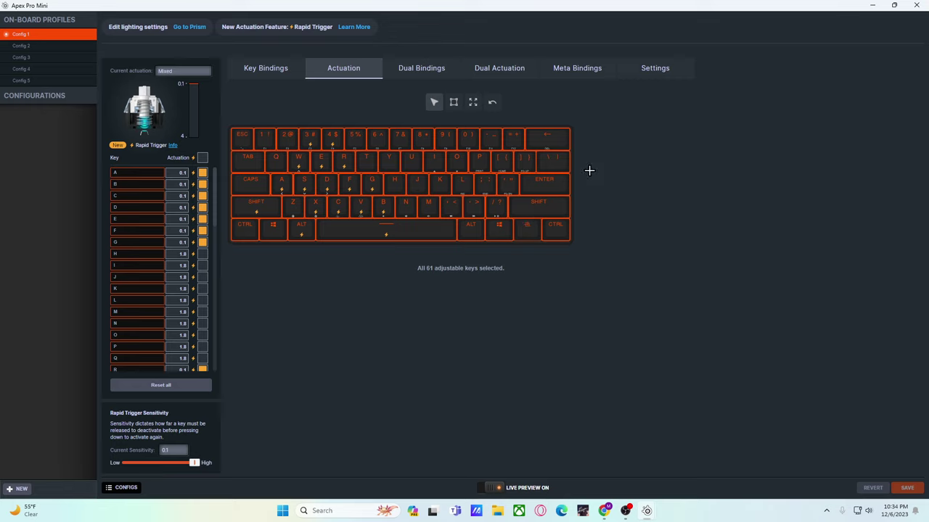
pyautogui.click(872, 5)
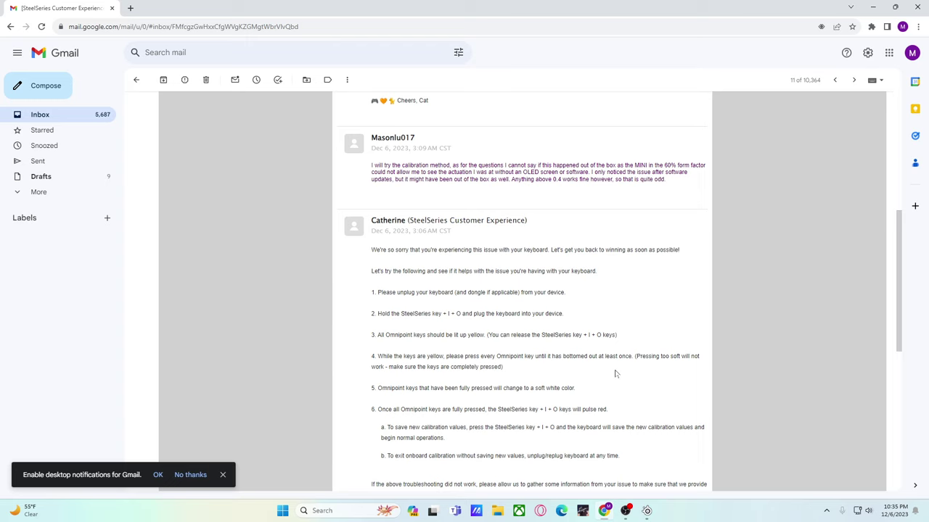
pyautogui.scroll(-3, 602, 388)
pyautogui.moveTo(388, 313); pyautogui.dragTo(552, 313)
pyautogui.click(470, 312)
pyautogui.click(559, 313)
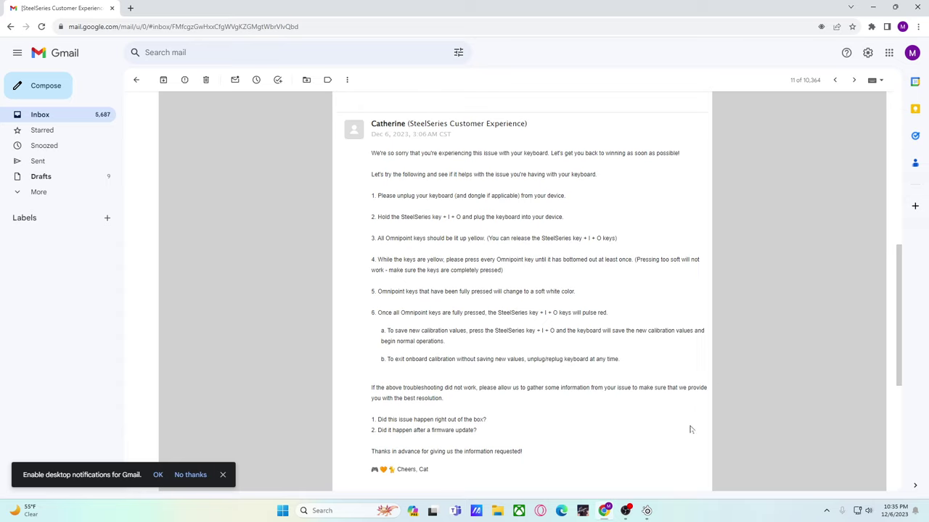
pyautogui.moveTo(612, 409); pyautogui.dragTo(610, 385)
pyautogui.scroll(-2, 611, 384)
pyautogui.scroll(-2, 611, 384)
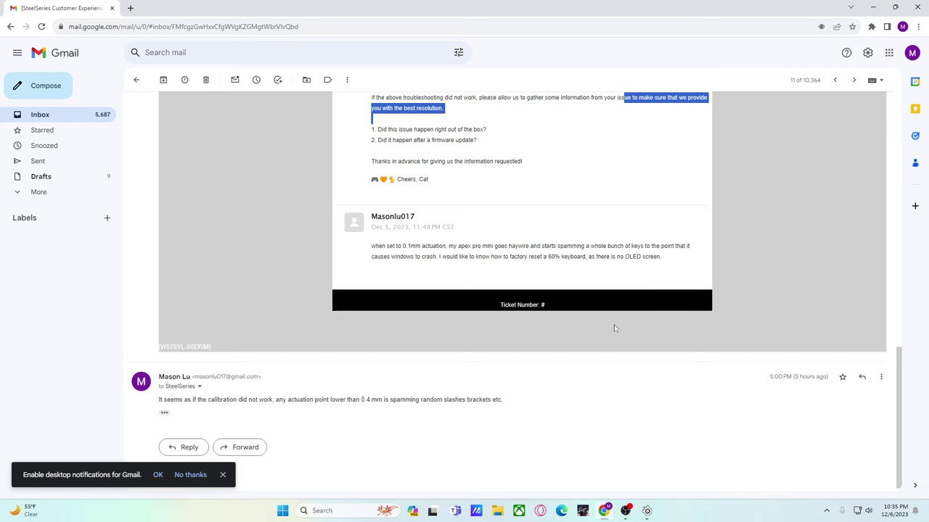
pyautogui.click(615, 328)
pyautogui.moveTo(496, 242); pyautogui.dragTo(611, 247)
pyautogui.click(611, 247)
pyautogui.moveTo(413, 240); pyautogui.dragTo(675, 259)
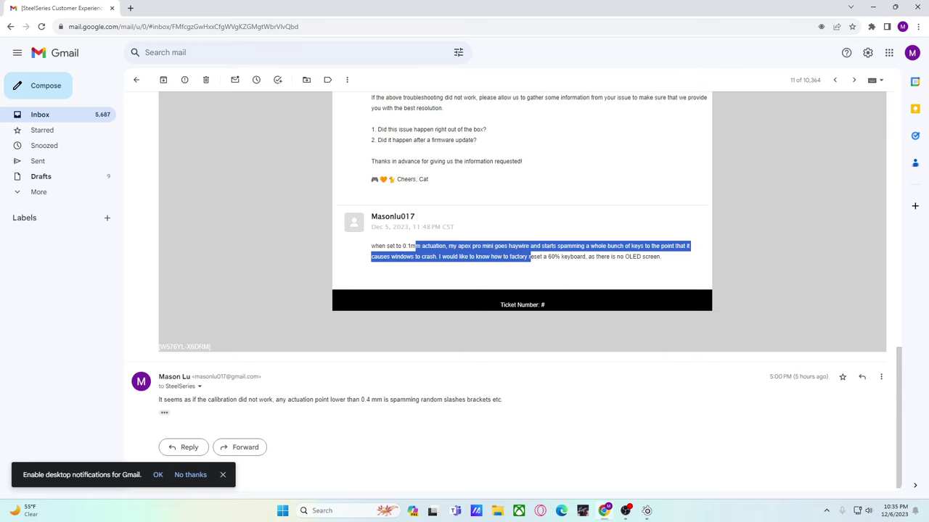
pyautogui.scroll(8, 475, 351)
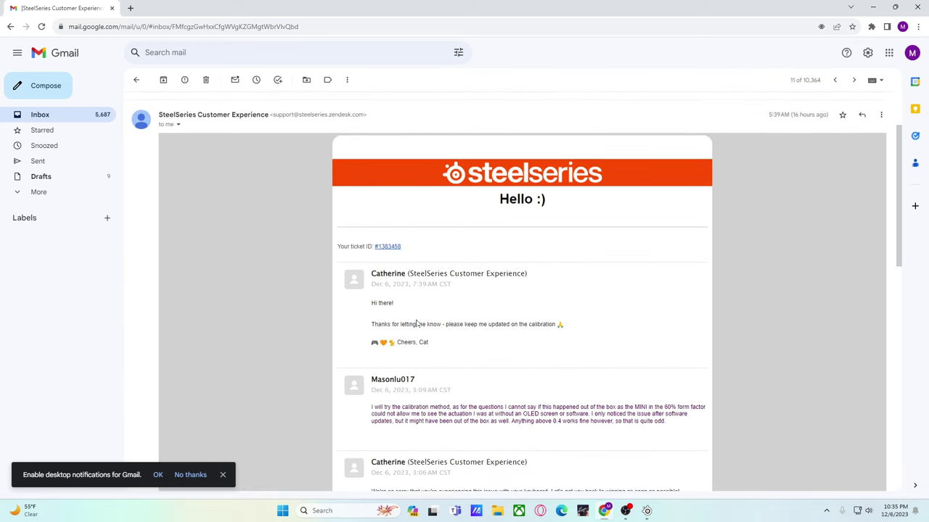
pyautogui.scroll(-1, 513, 431)
pyautogui.scroll(-2, 512, 430)
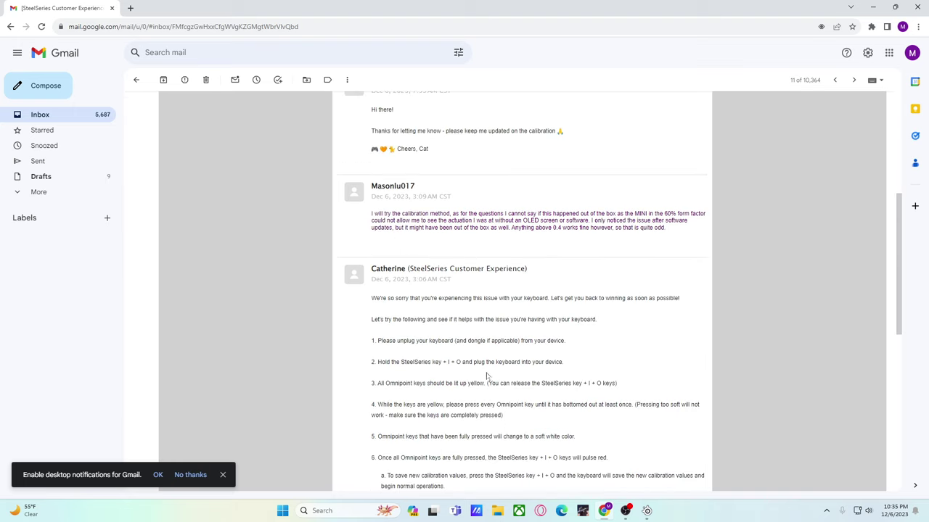
pyautogui.scroll(3, 489, 327)
pyautogui.scroll(-4, 505, 340)
pyautogui.scroll(-4, 505, 340)
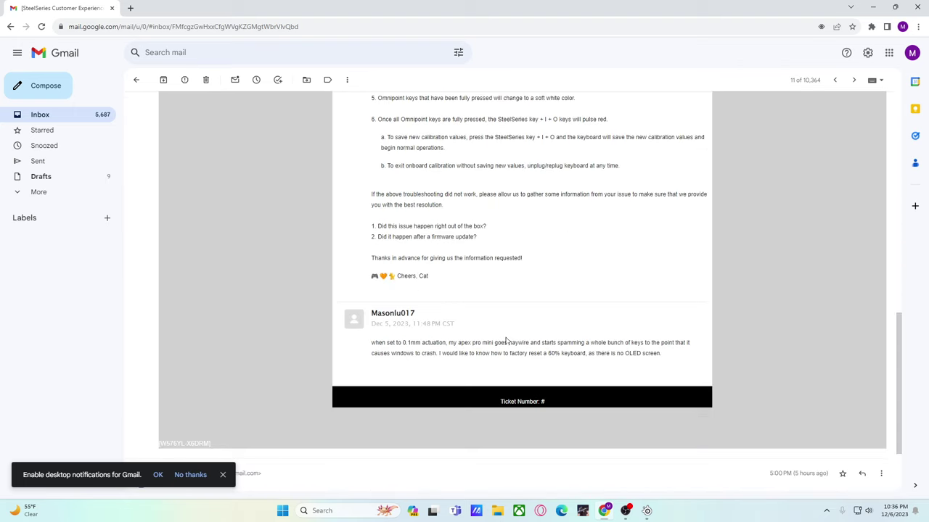
pyautogui.moveTo(646, 511)
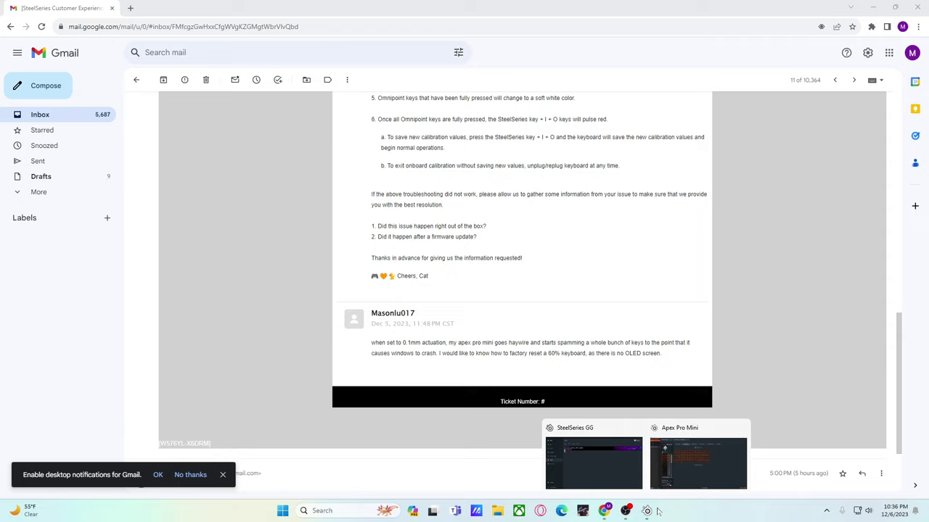
# Switch back to the Apex Pro Mini window from its taskbar preview.
pyautogui.click(686, 462)
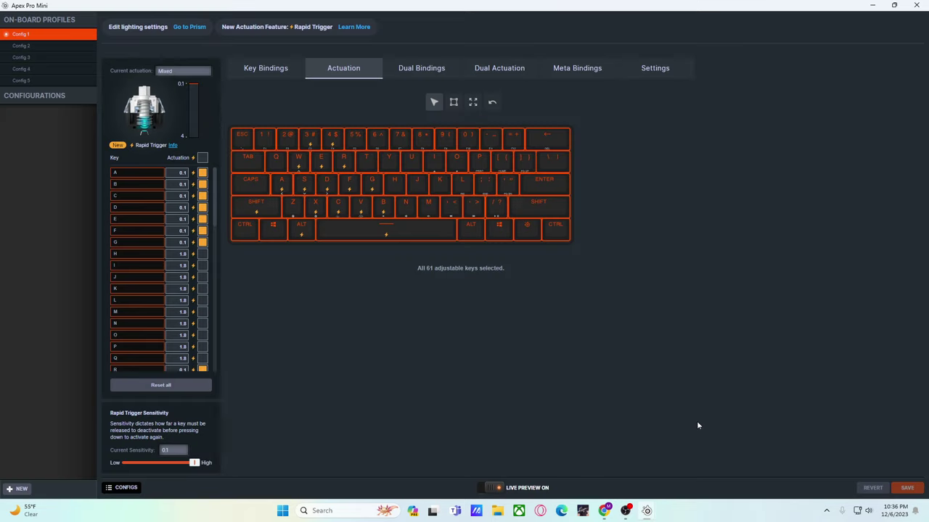